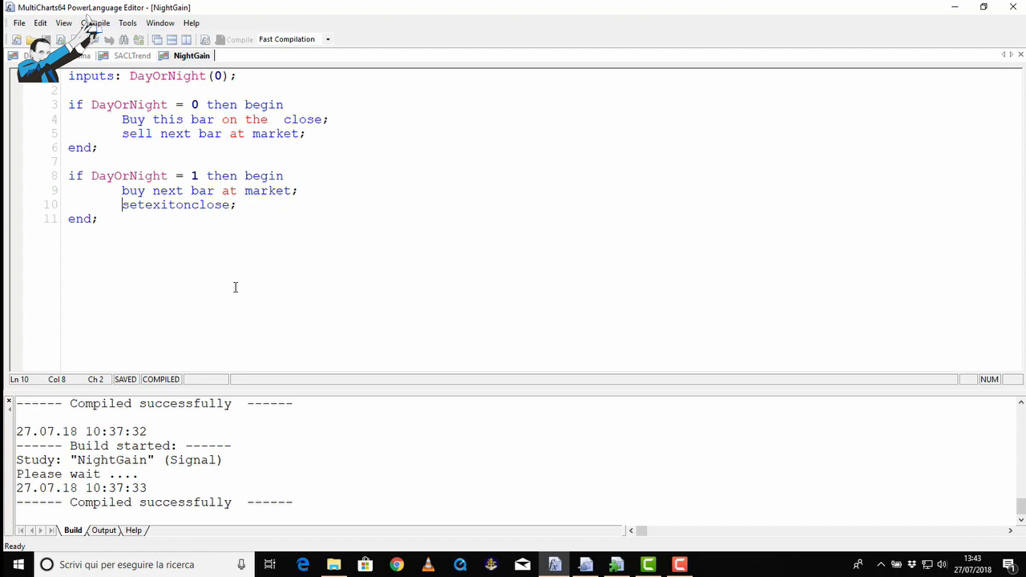
Switch to MultiCharts64 Portfolio Trader and run an exhaustive optimization of NightGain's DayOrNight input from 0 to 1 with step 1.
{"action": "left_click", "coordinate": [617, 565]}
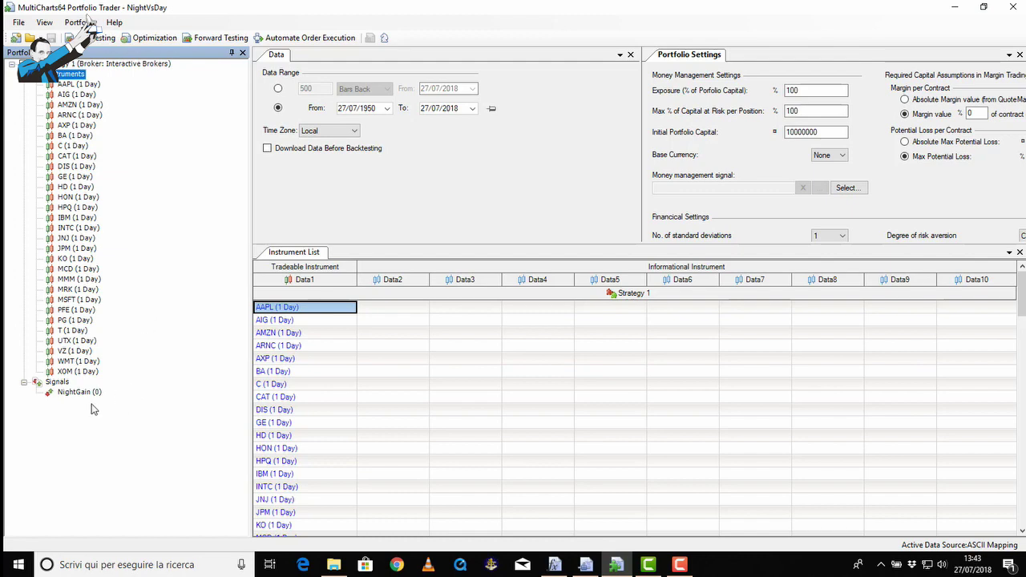
{"action": "left_click", "coordinate": [148, 39]}
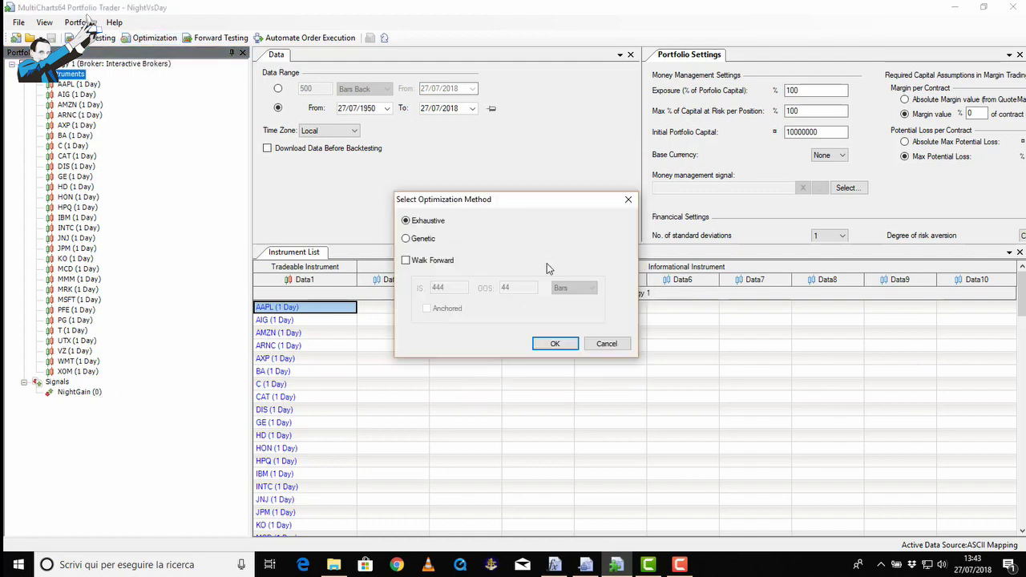
{"action": "left_click", "coordinate": [555, 341]}
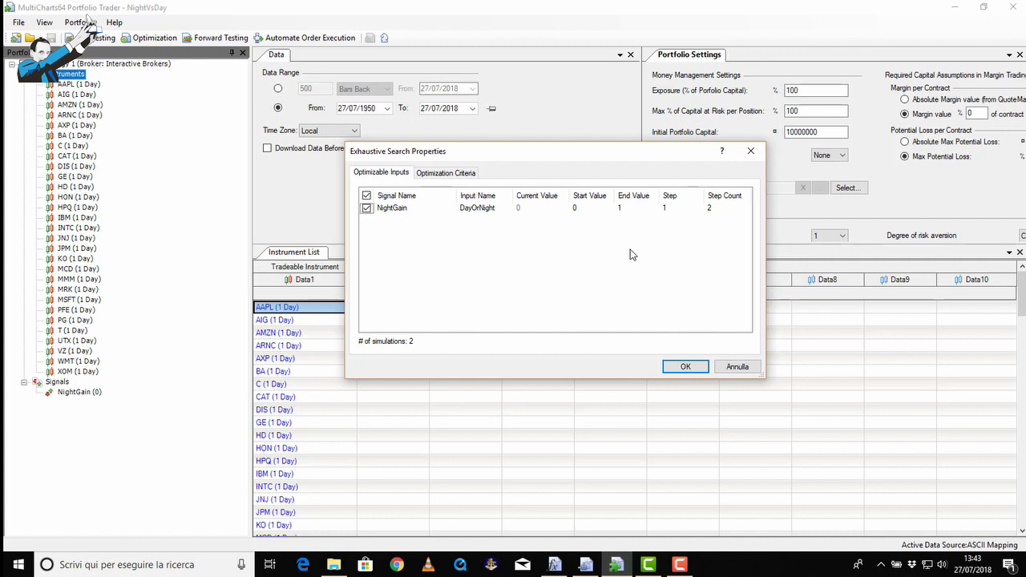
{"action": "left_click", "coordinate": [678, 366]}
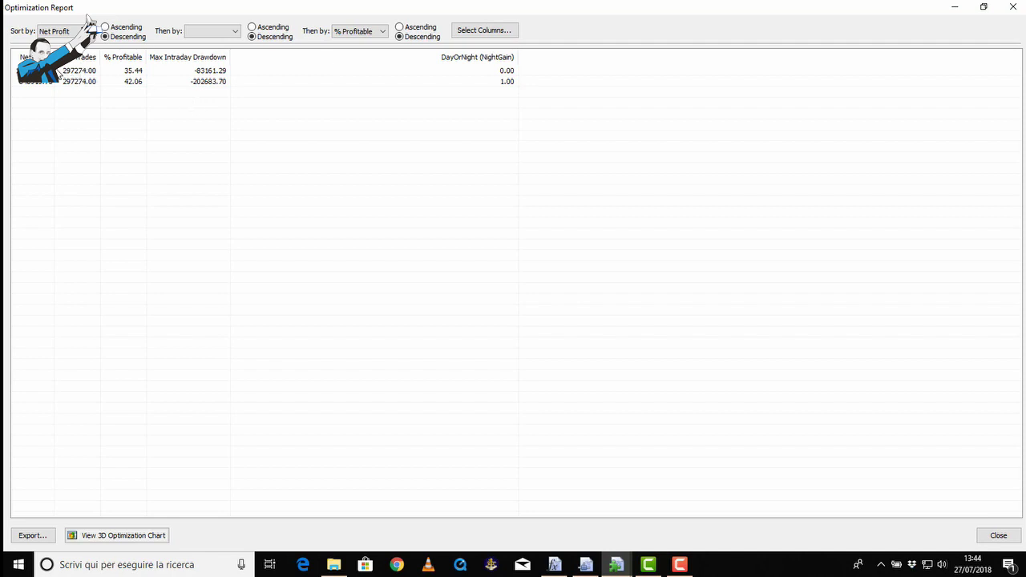
Apply the DayOrNight 0 combination from the optimization report to the strategy and backtest the portfolio.
{"action": "double_click", "coordinate": [36, 71]}
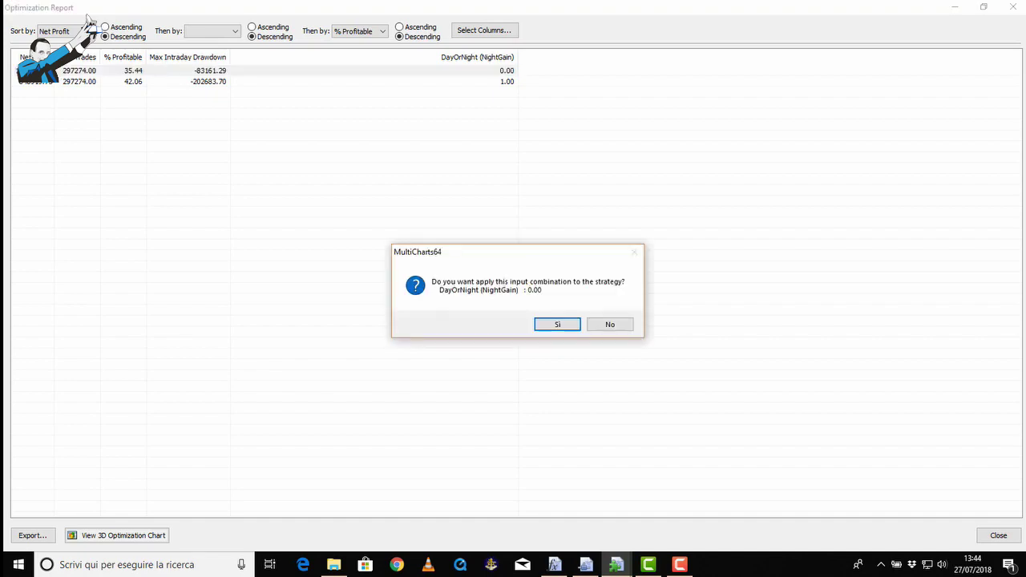
{"action": "left_click", "coordinate": [558, 325]}
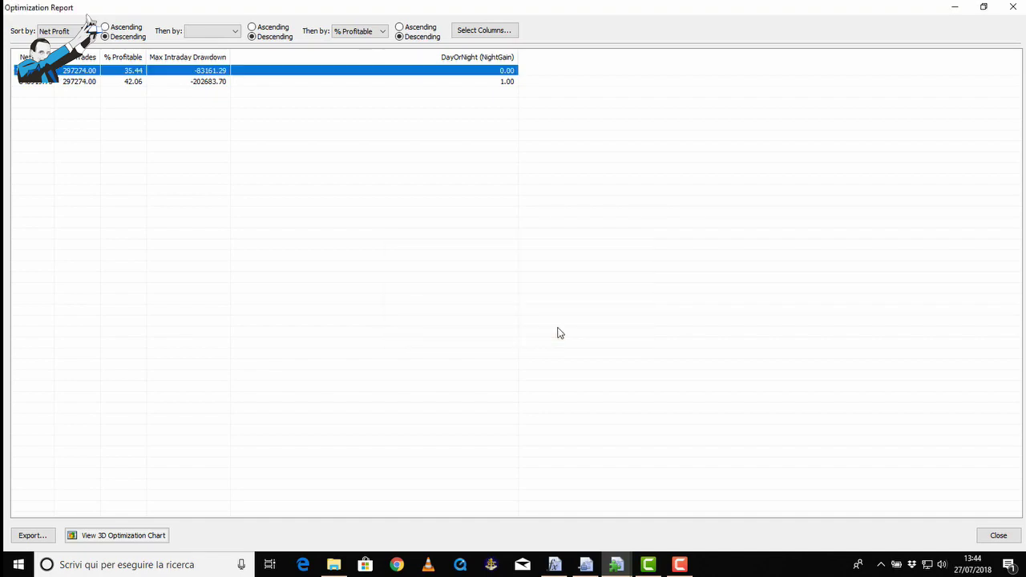
{"action": "left_click", "coordinate": [997, 535]}
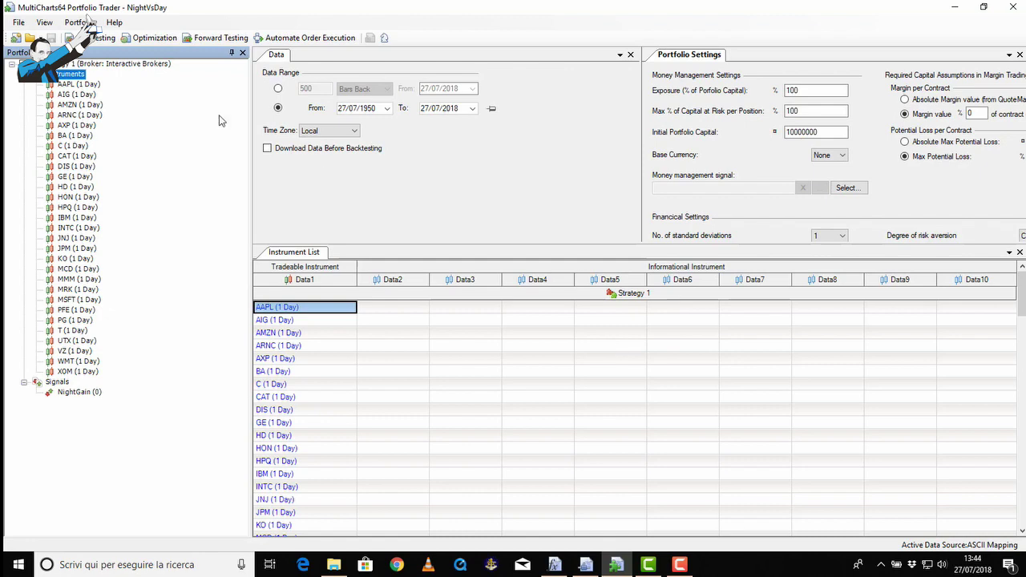
{"action": "left_click", "coordinate": [104, 42]}
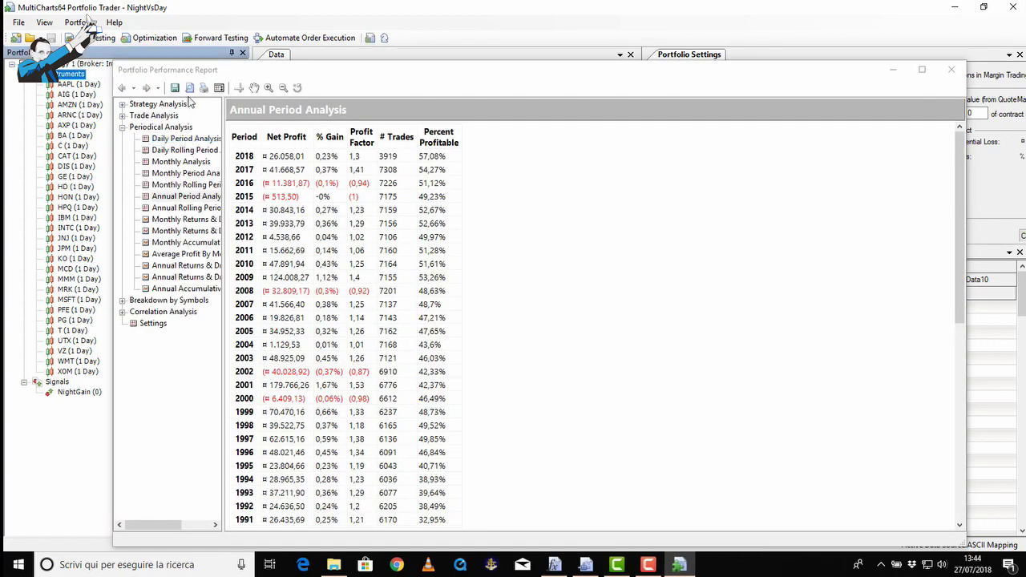
Examine the Performance Summary and the detailed equity curve in the report for the DayOrNight 0 backtest.
{"action": "left_click", "coordinate": [122, 104]}
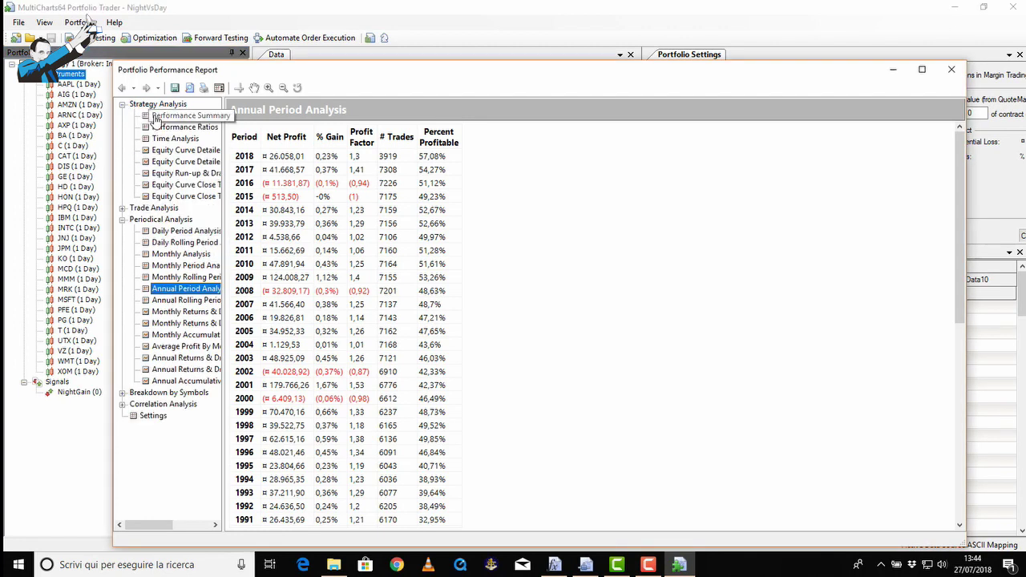
{"action": "left_click", "coordinate": [154, 119]}
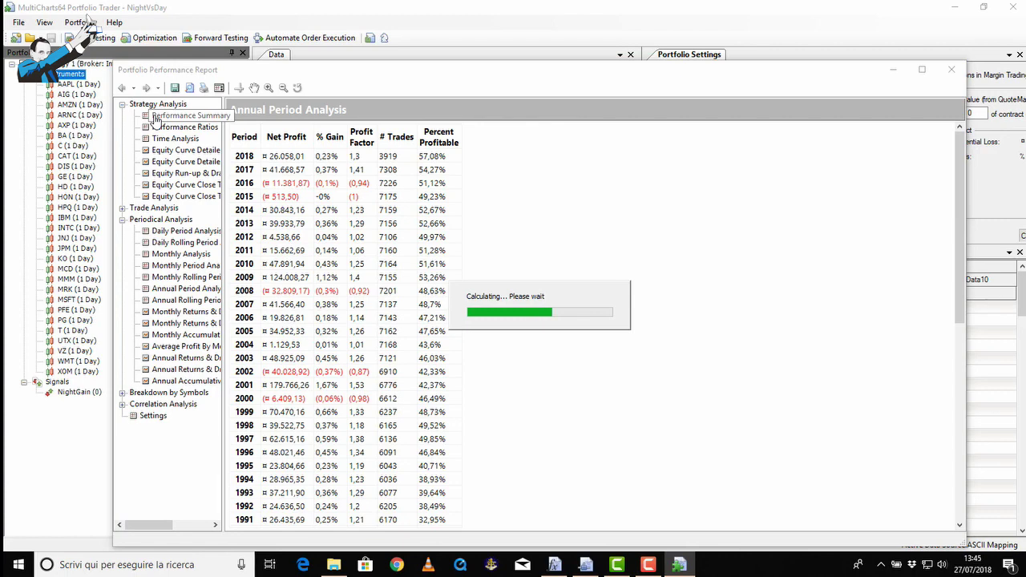
{"action": "left_click", "coordinate": [155, 119]}
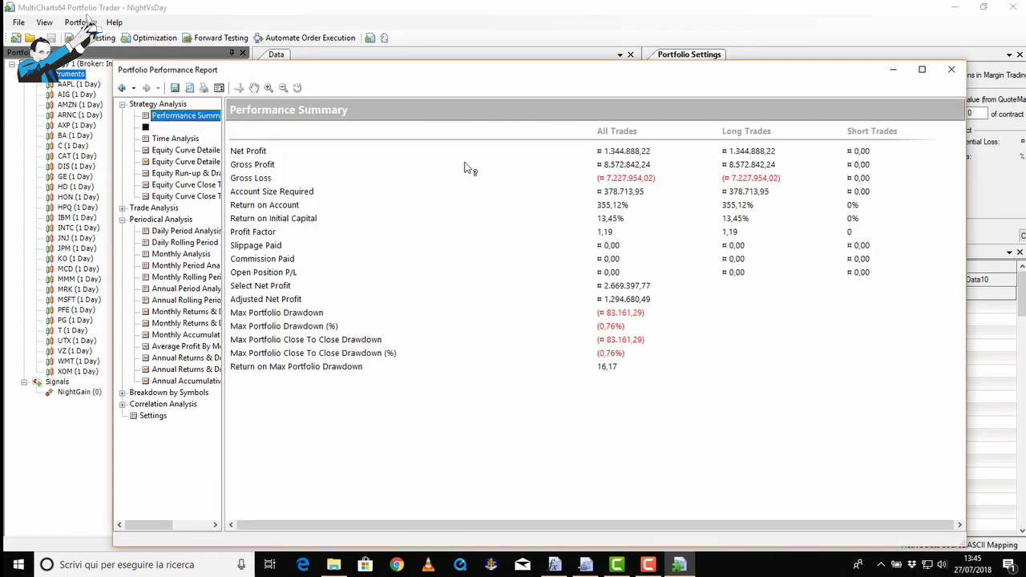
{"action": "left_click", "coordinate": [203, 151]}
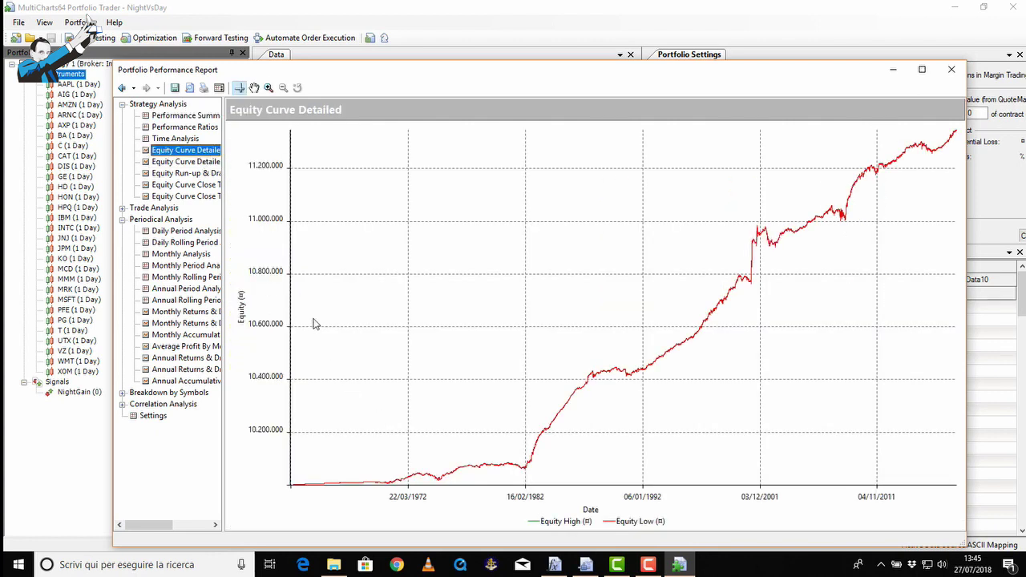
Review the Annual Period Analysis and the Overview of the breakdown by symbols, and close the performance report.
{"action": "left_click", "coordinate": [199, 291]}
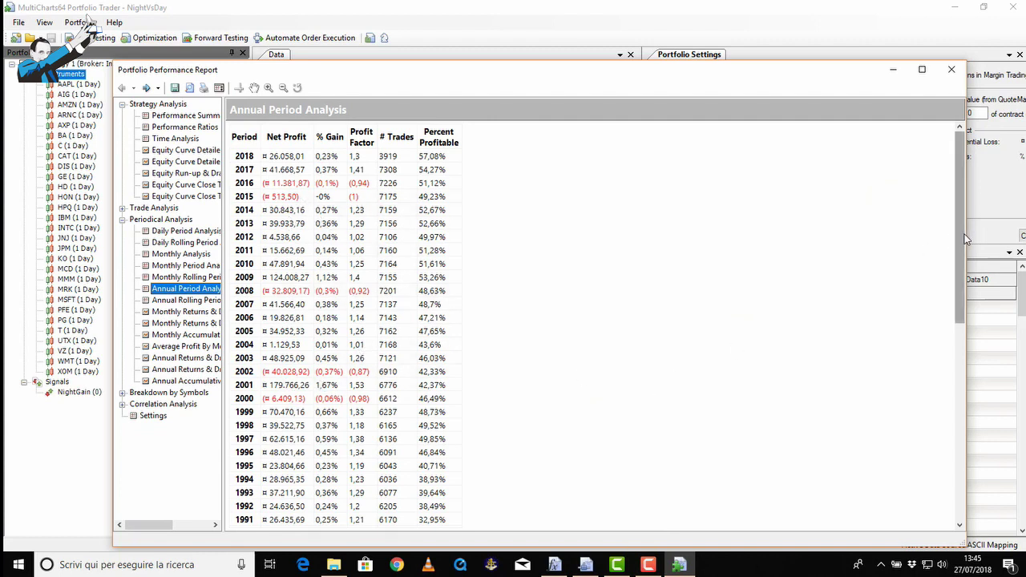
{"action": "left_click_drag", "start_coordinate": [959, 233], "coordinate": [939, 159]}
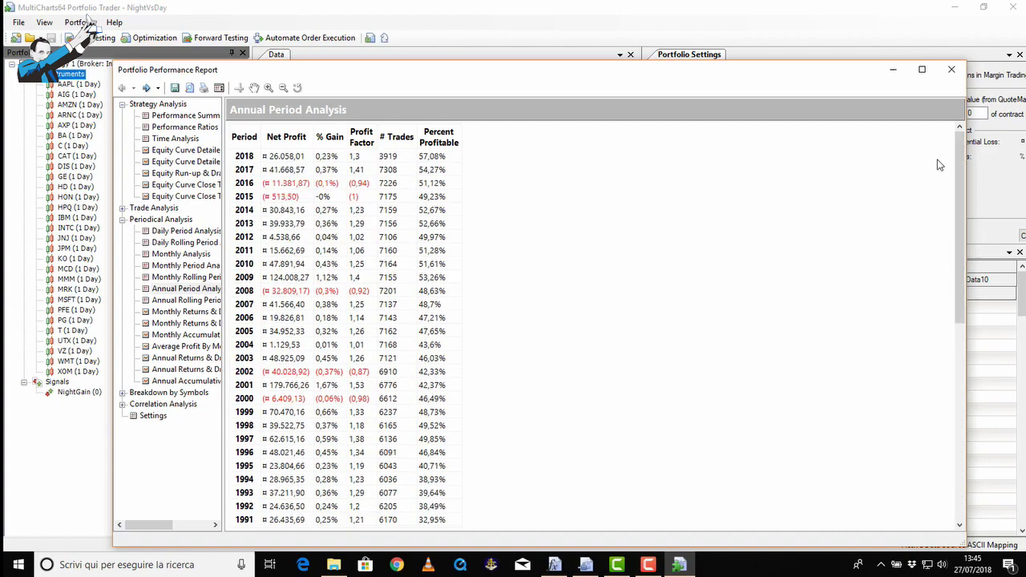
{"action": "left_click", "coordinate": [122, 393]}
{"action": "left_click", "coordinate": [167, 404]}
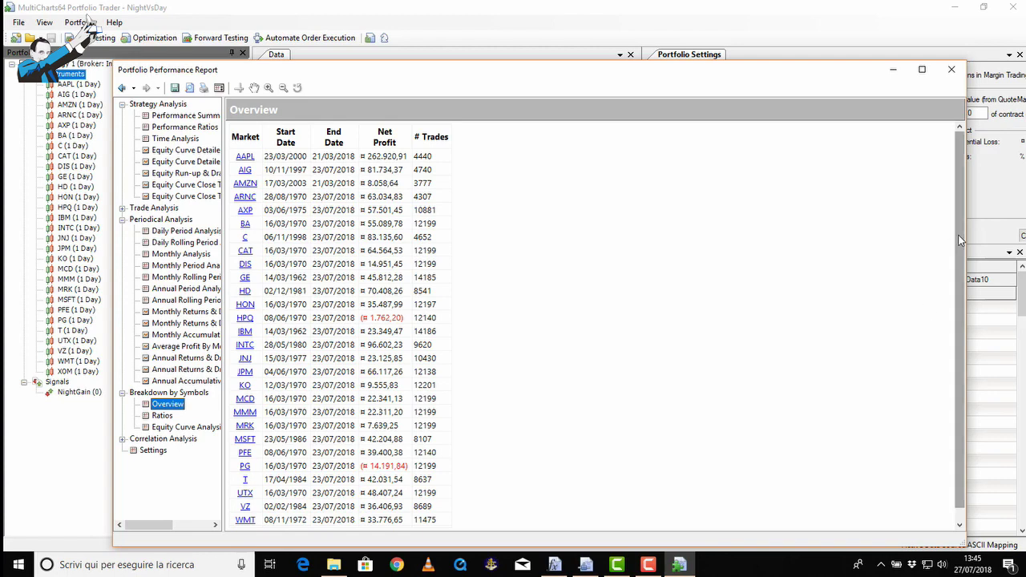
{"action": "mouse_move", "coordinate": [956, 255]}
{"action": "left_mouse_down"}
{"action": "mouse_move", "coordinate": [956, 265]}
{"action": "mouse_move", "coordinate": [956, 255]}
{"action": "left_mouse_up"}
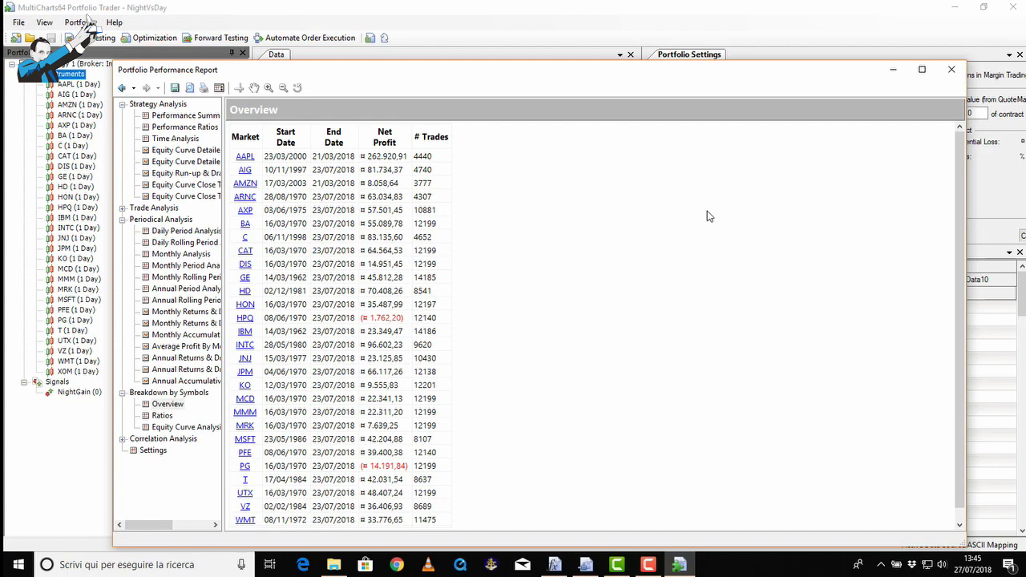
{"action": "left_click", "coordinate": [952, 68]}
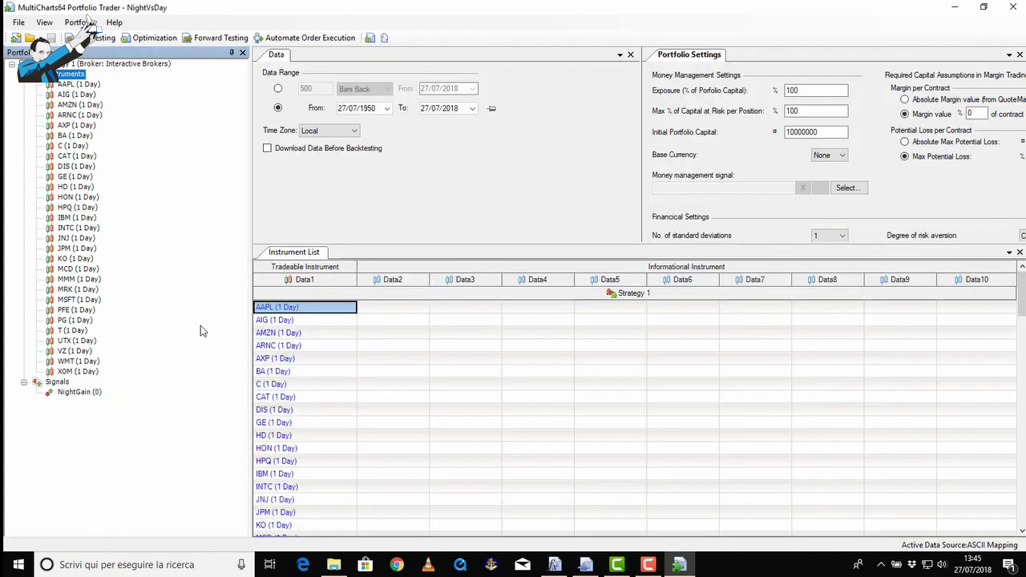
Set the NightGain signal's DayOrNight input to 1 and backtest the portfolio again.
{"action": "left_click", "coordinate": [85, 392]}
{"action": "double_click", "coordinate": [85, 392]}
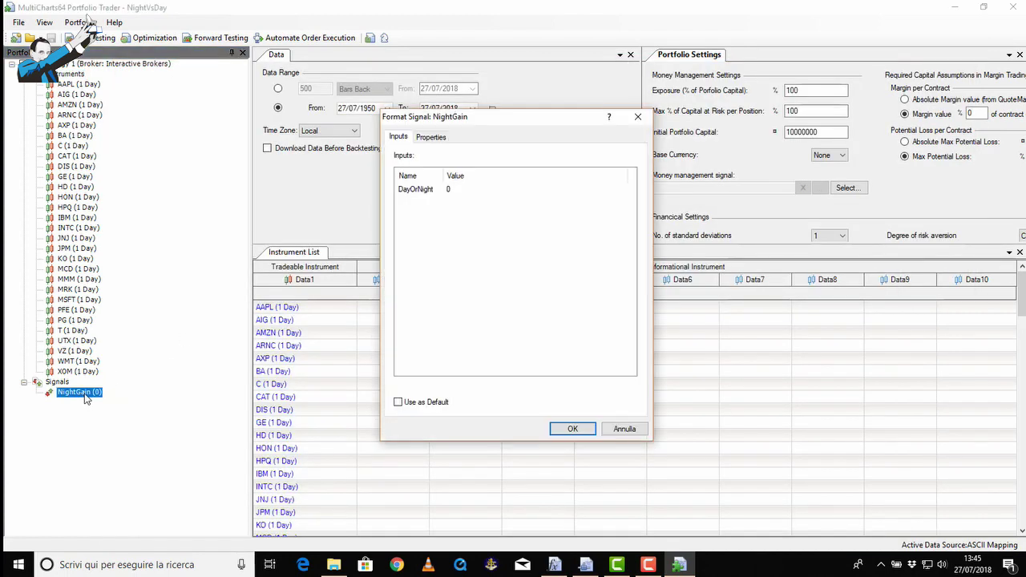
{"action": "left_click", "coordinate": [470, 191]}
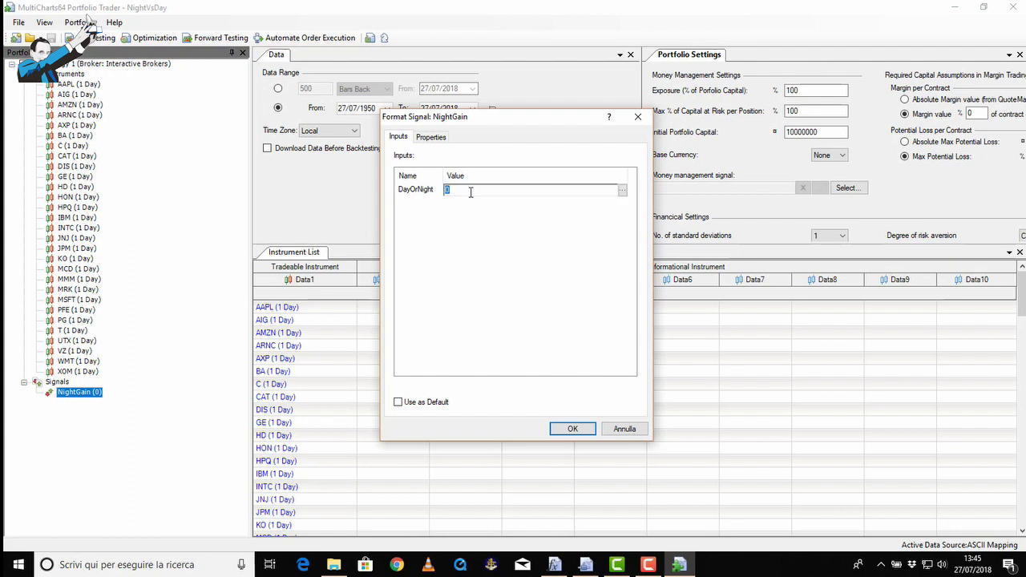
{"action": "type", "text": "1"}
{"action": "left_click", "coordinate": [571, 430]}
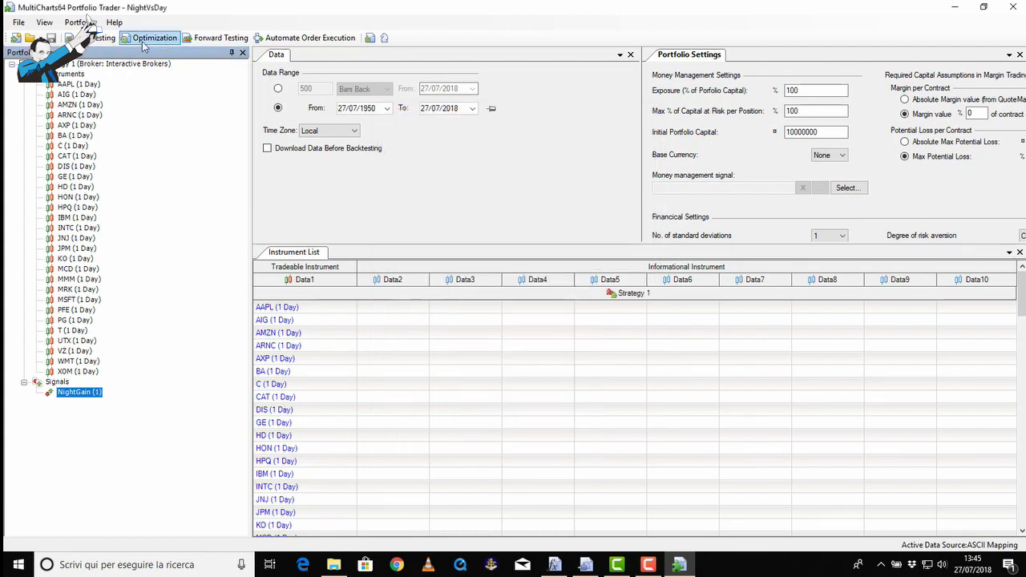
{"action": "left_click", "coordinate": [104, 38]}
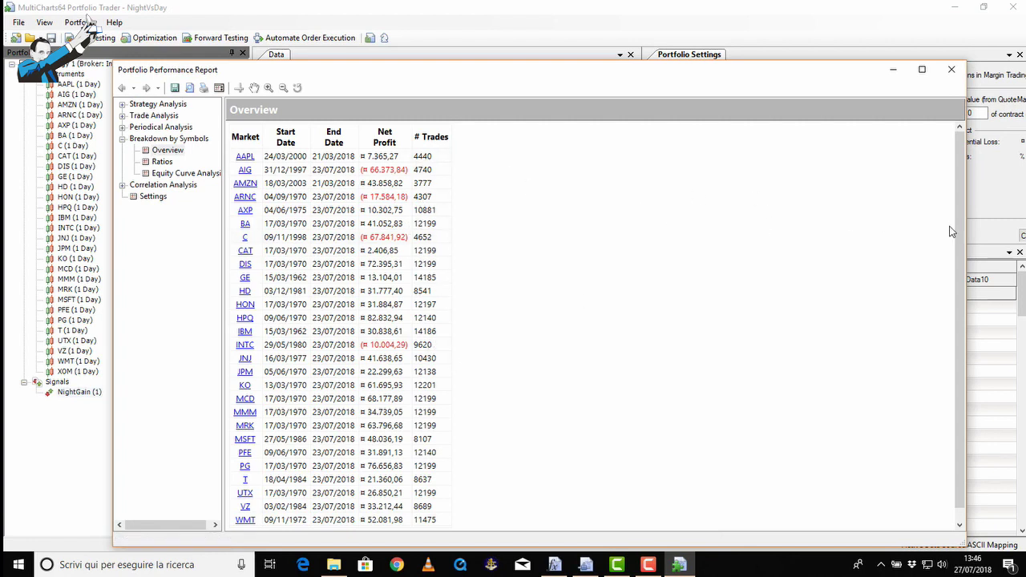
Examine the symbol overview, Performance Summary and detailed equity curve of the DayOrNight 1 backtest.
{"action": "left_click_drag", "start_coordinate": [960, 229], "coordinate": [956, 201]}
{"action": "left_click", "coordinate": [121, 104]}
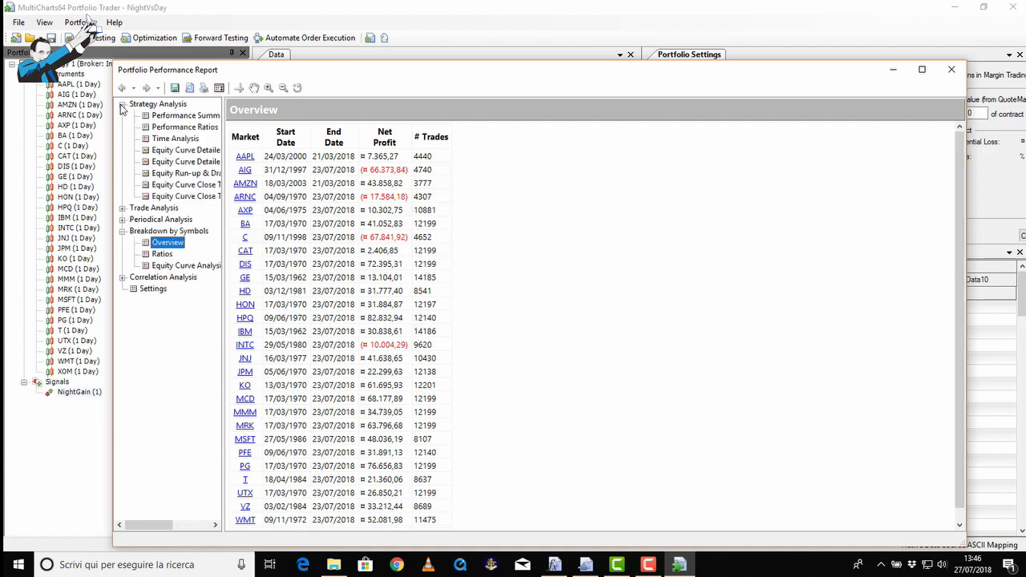
{"action": "left_click", "coordinate": [155, 117]}
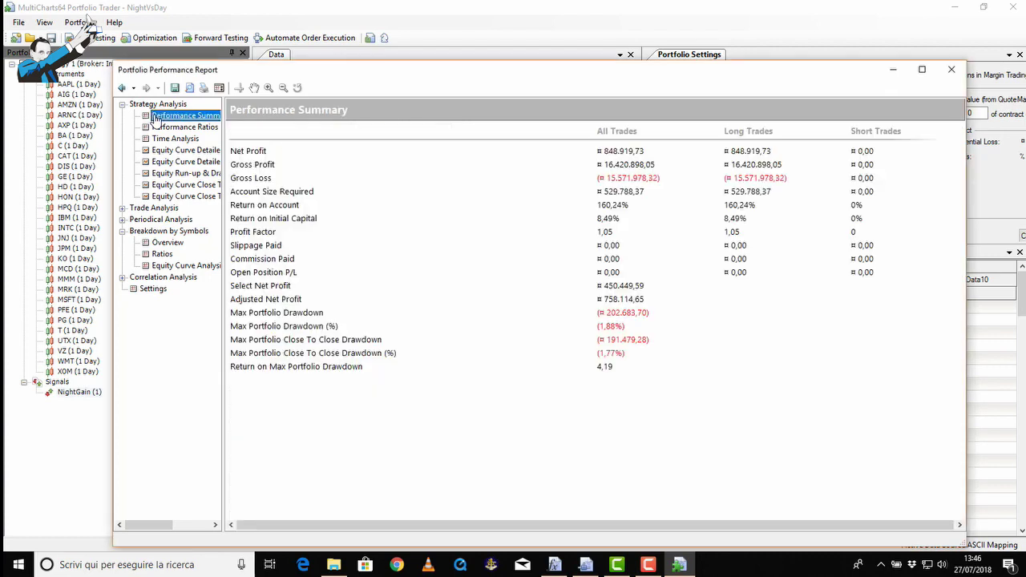
{"action": "left_click", "coordinate": [166, 151]}
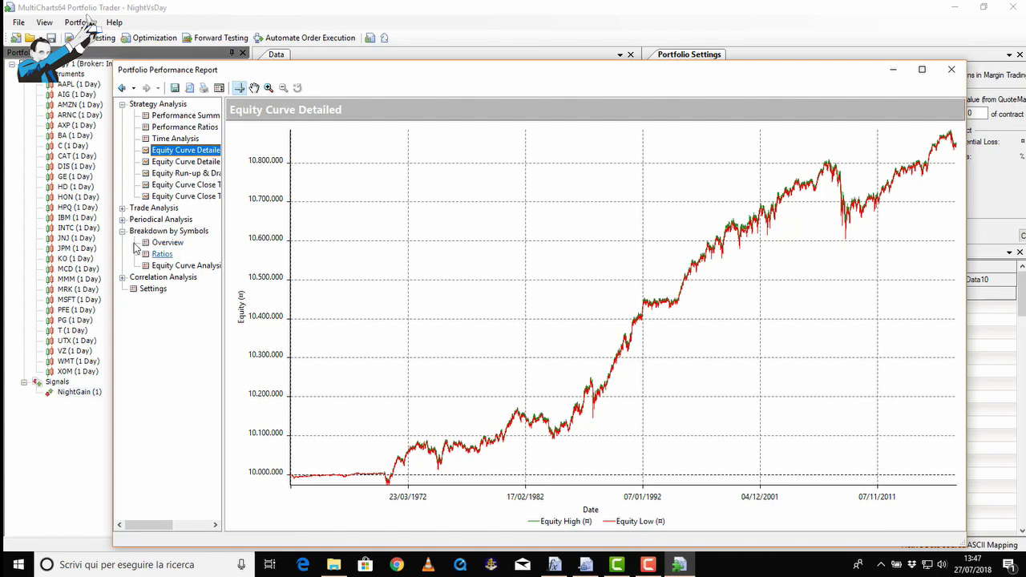
Review the Annual Period Analysis of the DayOrNight 1 backtest.
{"action": "left_click", "coordinate": [122, 221]}
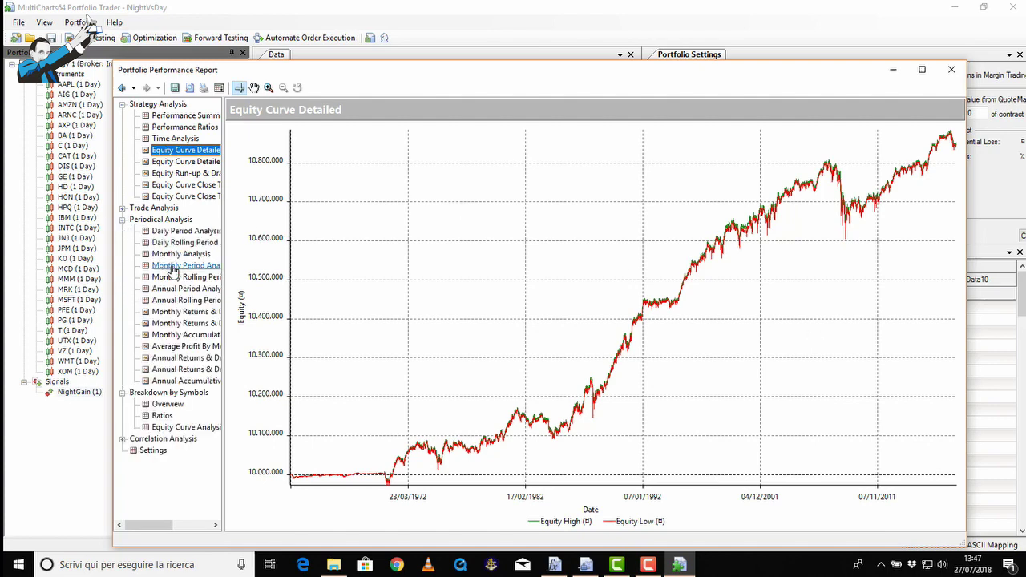
{"action": "left_click", "coordinate": [183, 293]}
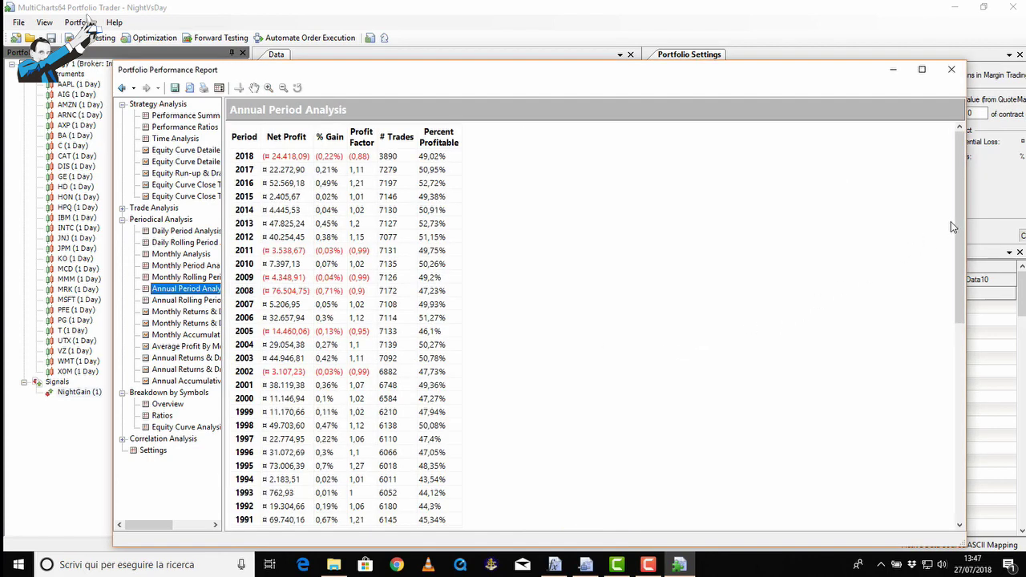
{"action": "mouse_move", "coordinate": [964, 227]}
{"action": "left_mouse_down"}
{"action": "mouse_move", "coordinate": [964, 410]}
{"action": "mouse_move", "coordinate": [971, 233]}
{"action": "left_mouse_up"}
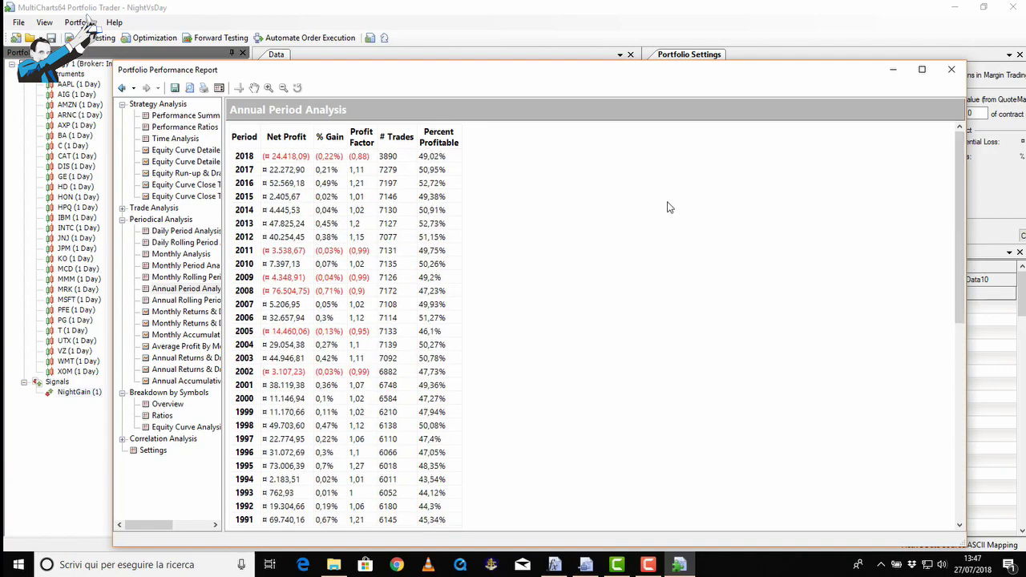